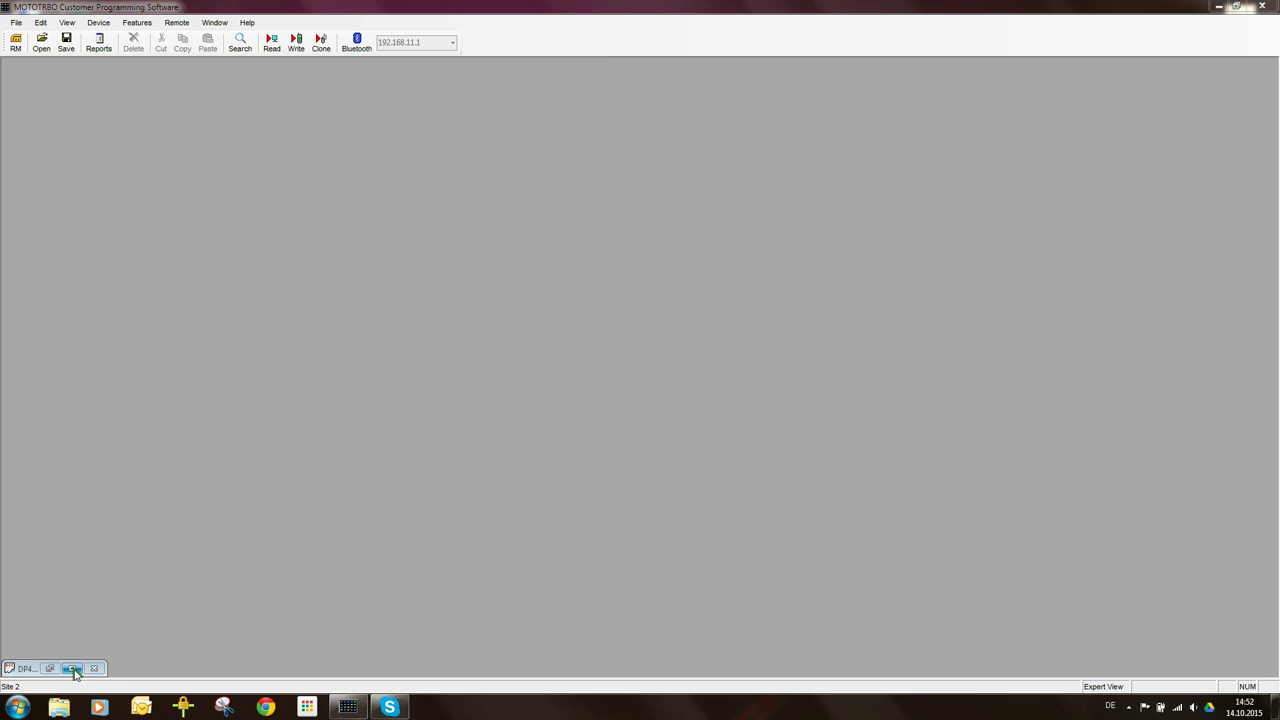
- Restore the DP4801 Template codeplug, select the Site 1 GPS channel and scroll to its top settings
{"action": "left_click", "coordinate": [74, 670]}
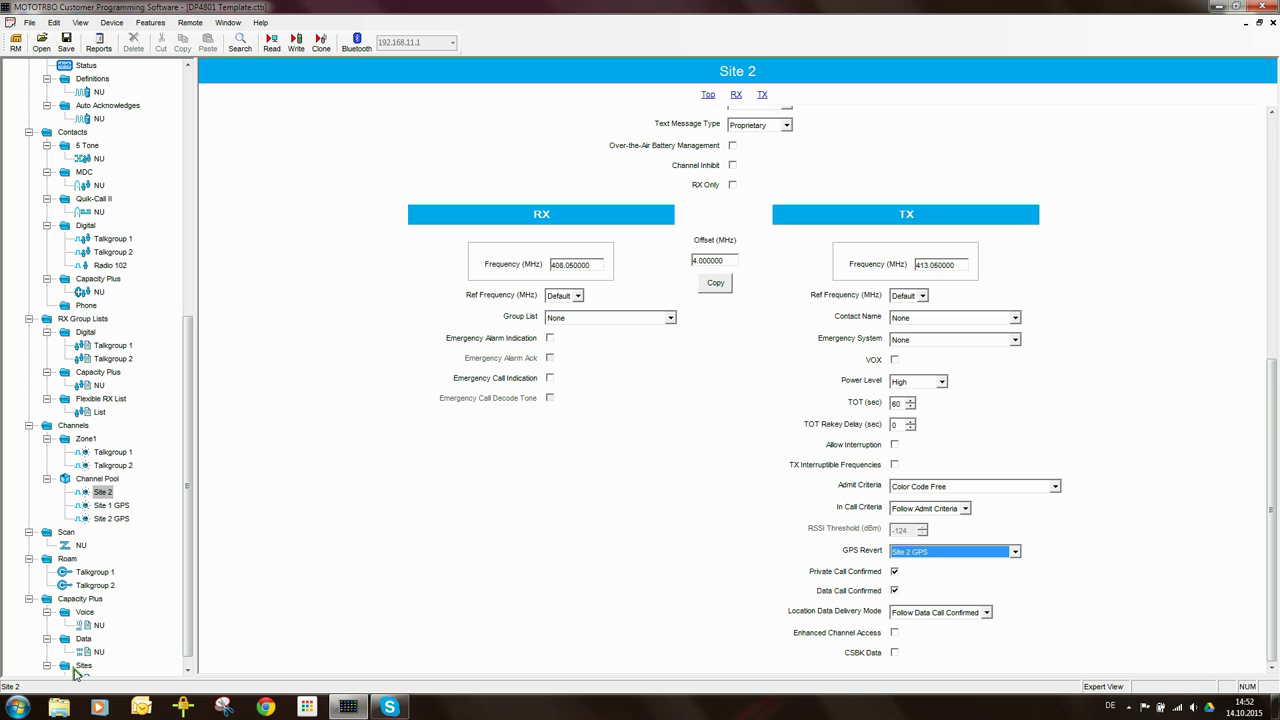
{"action": "left_click", "coordinate": [110, 506]}
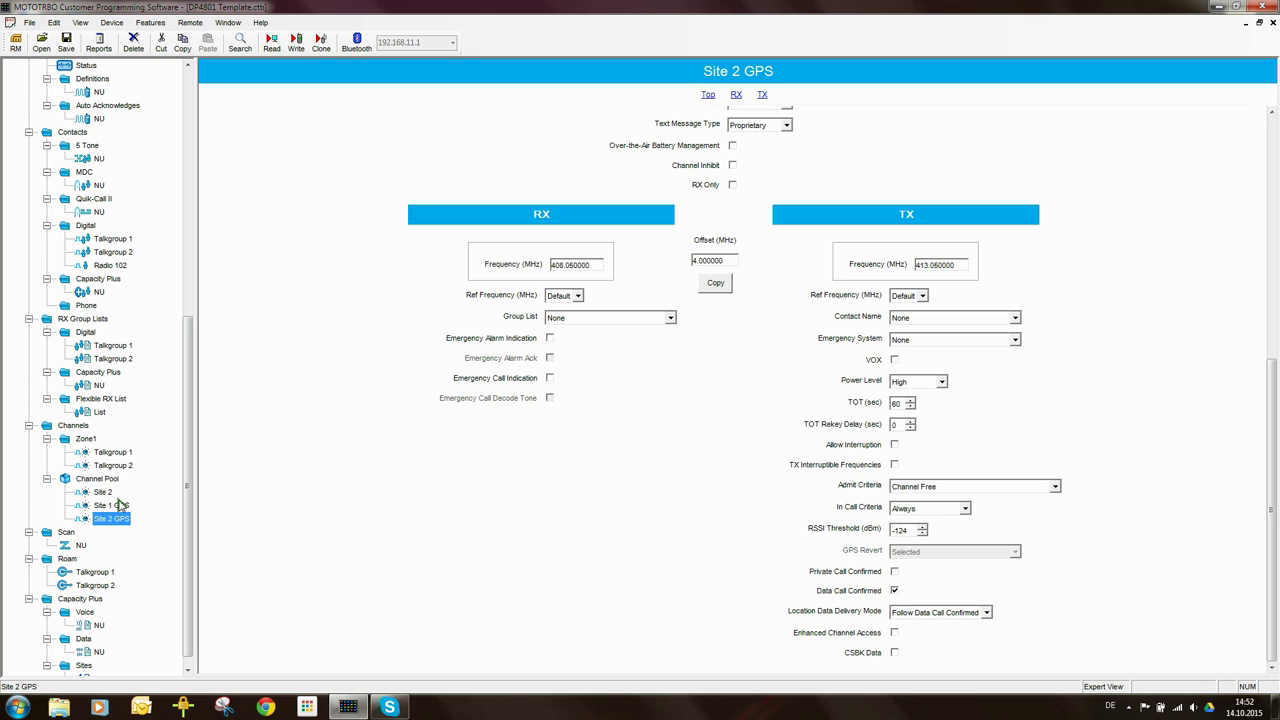
{"action": "left_click", "coordinate": [117, 495]}
{"action": "left_click", "coordinate": [116, 505]}
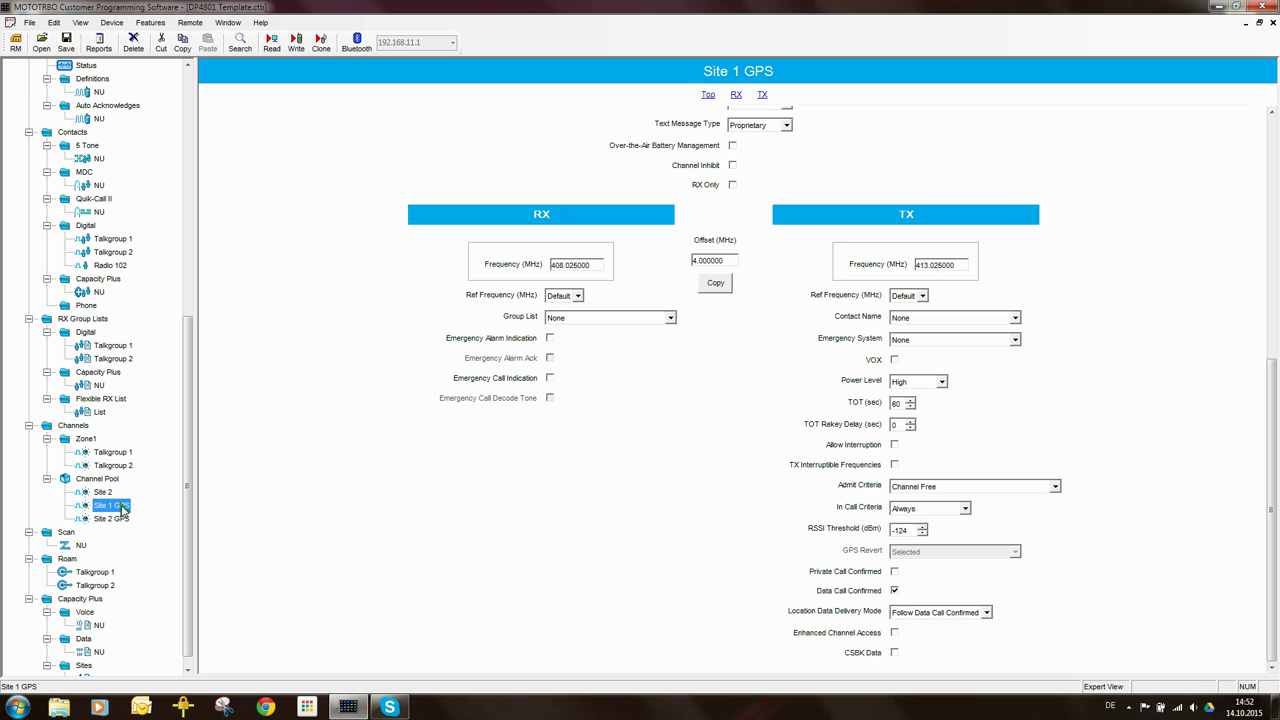
{"action": "left_click", "coordinate": [114, 518]}
{"action": "left_click", "coordinate": [118, 493]}
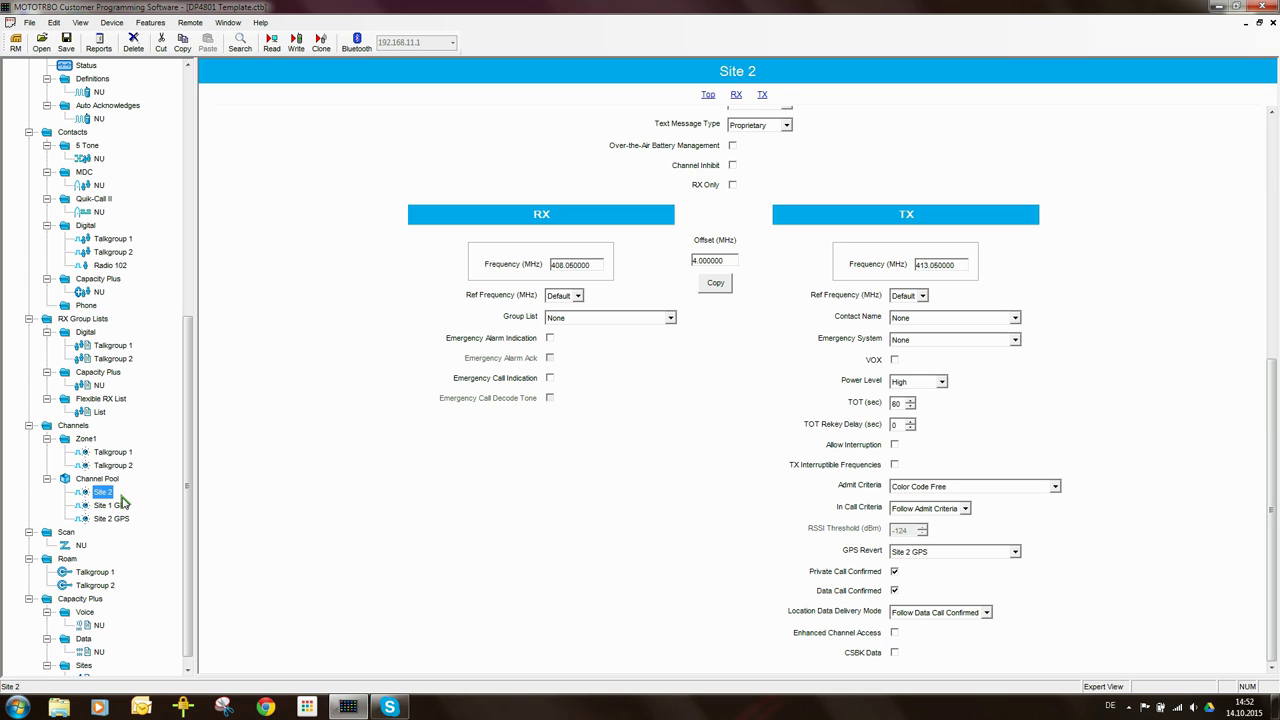
{"action": "left_click", "coordinate": [116, 505]}
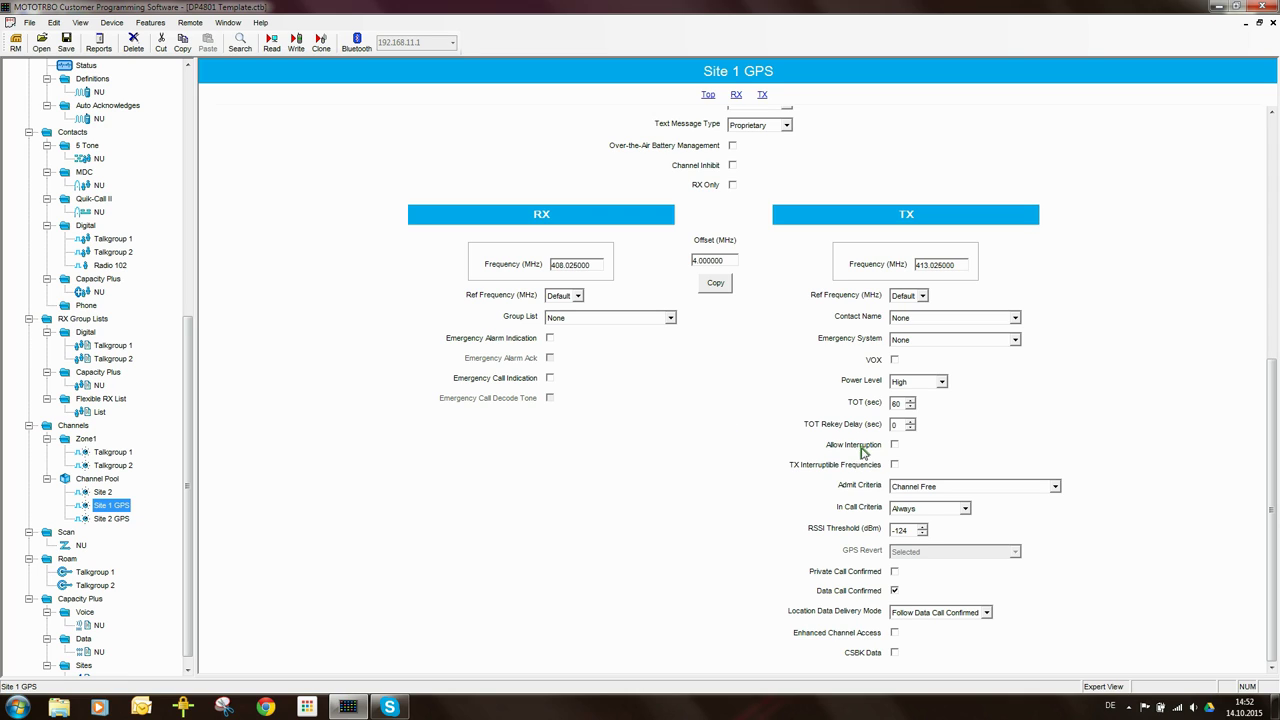
{"action": "left_click_drag", "start_coordinate": [1274, 551], "coordinate": [1276, 305]}
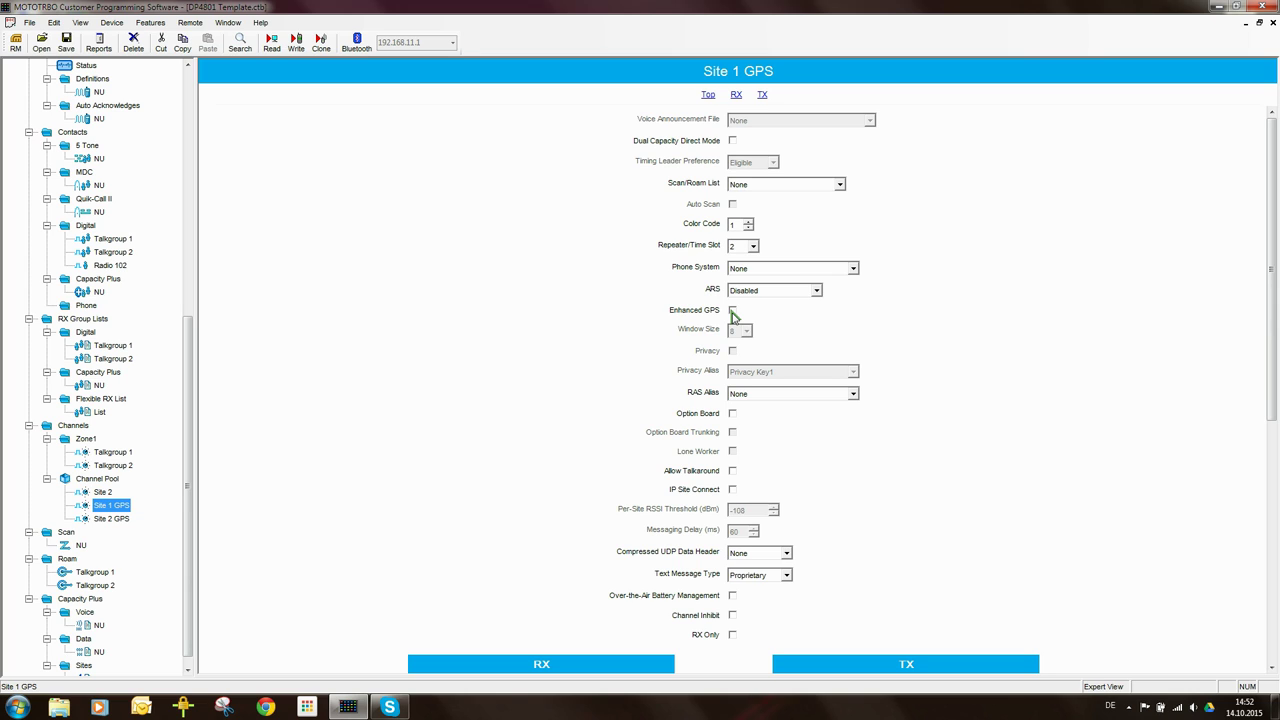
- Tick the Enhanced GPS checkbox on the Site 1 GPS channel
{"action": "left_click", "coordinate": [733, 312]}
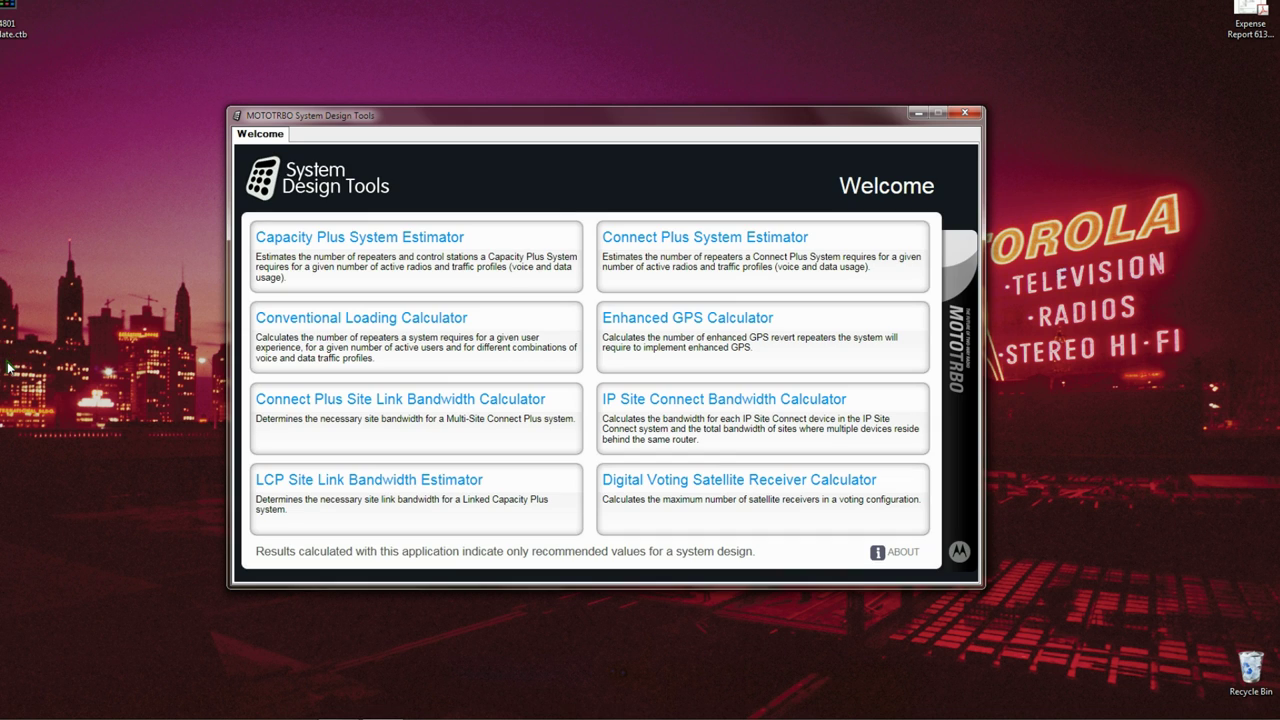
- In the Enhanced GPS Calculator, choose yes for CSBK, 100 radios and a 1-minute GPS interval
{"action": "left_click", "coordinate": [619, 327]}
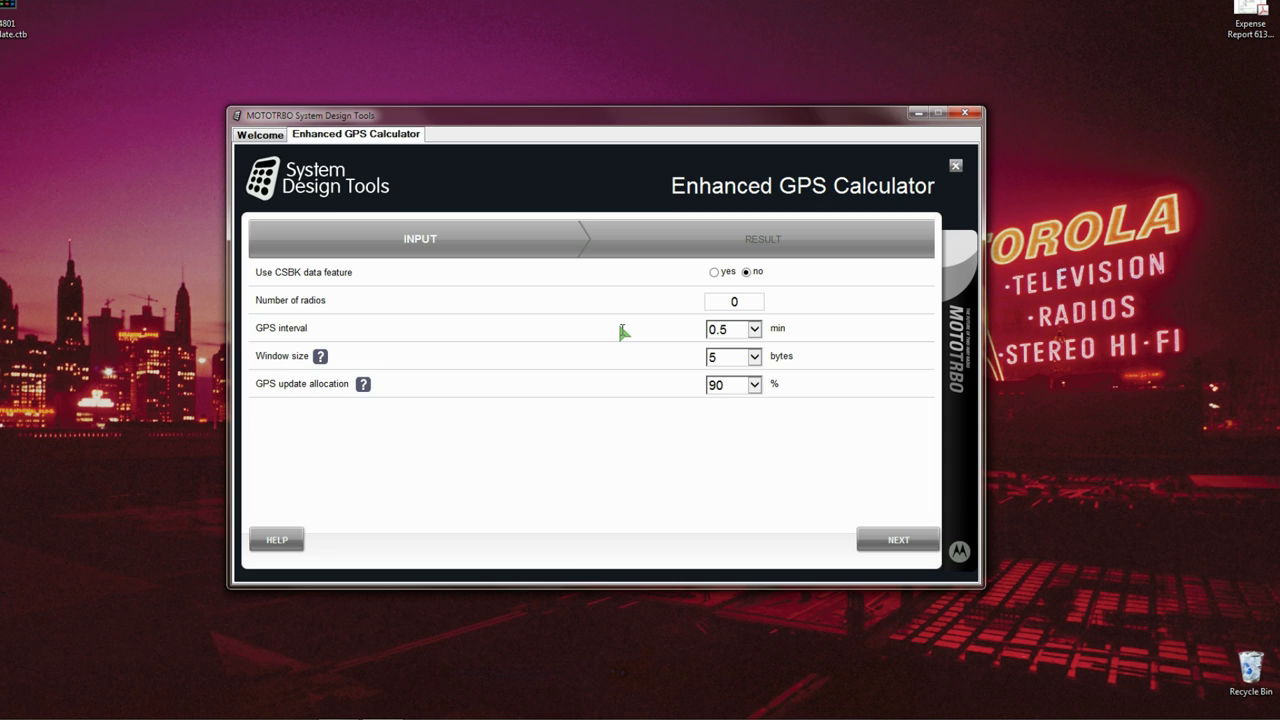
{"action": "left_click", "coordinate": [714, 272]}
{"action": "left_click", "coordinate": [736, 296]}
{"action": "type", "text": "100"}
{"action": "left_click", "coordinate": [755, 329]}
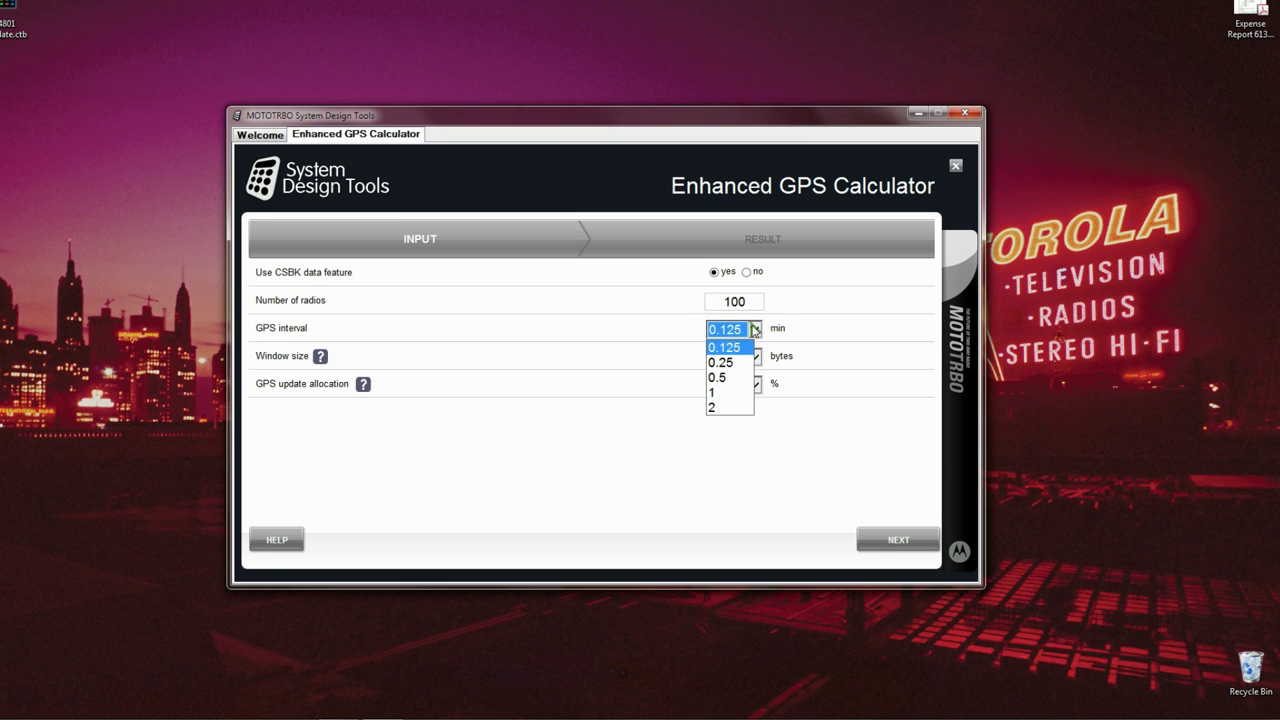
{"action": "left_click", "coordinate": [729, 392]}
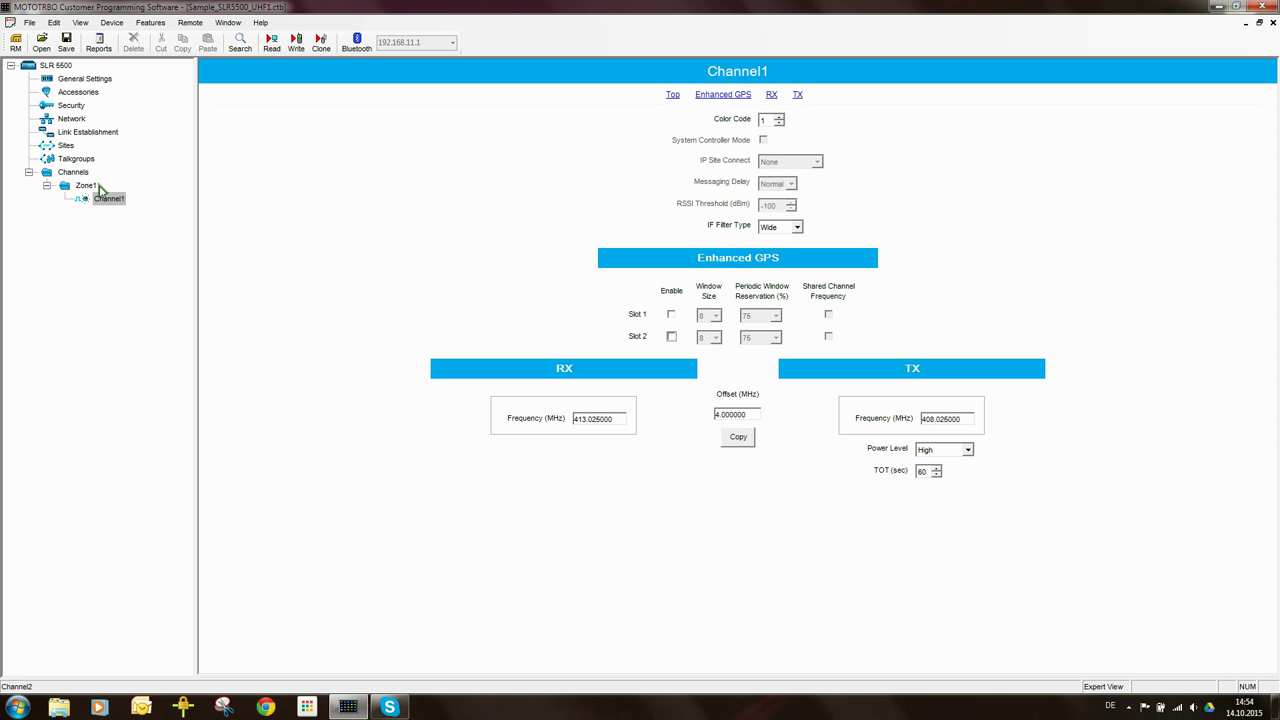
- Tick Slot 2 Enable under Enhanced GPS on the SLR 6500 repeater's Channel1
{"action": "left_click", "coordinate": [672, 339]}
- Tick Slot 2 Shared Channel Frequency on the repeater's Channel1
{"action": "left_click", "coordinate": [829, 337]}
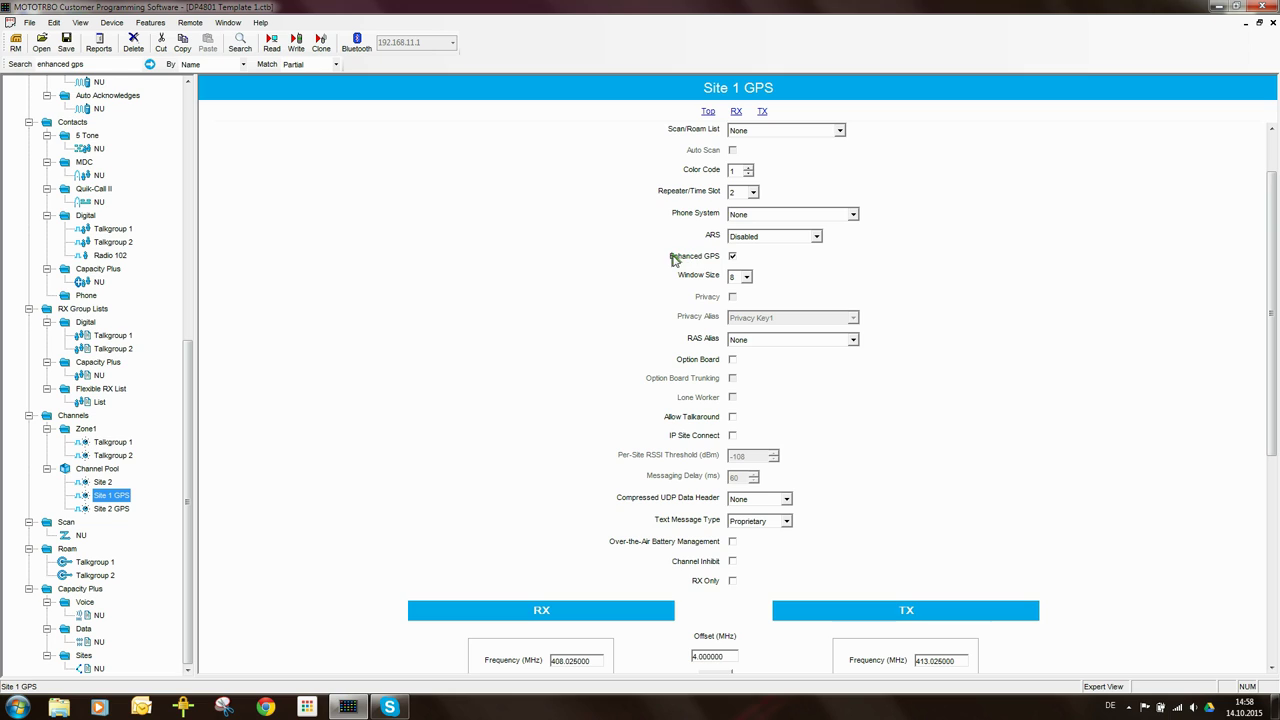
- Tick Enhanced GPS on Site 2 GPS and compare it against Site 1 GPS
{"action": "left_click", "coordinate": [118, 508]}
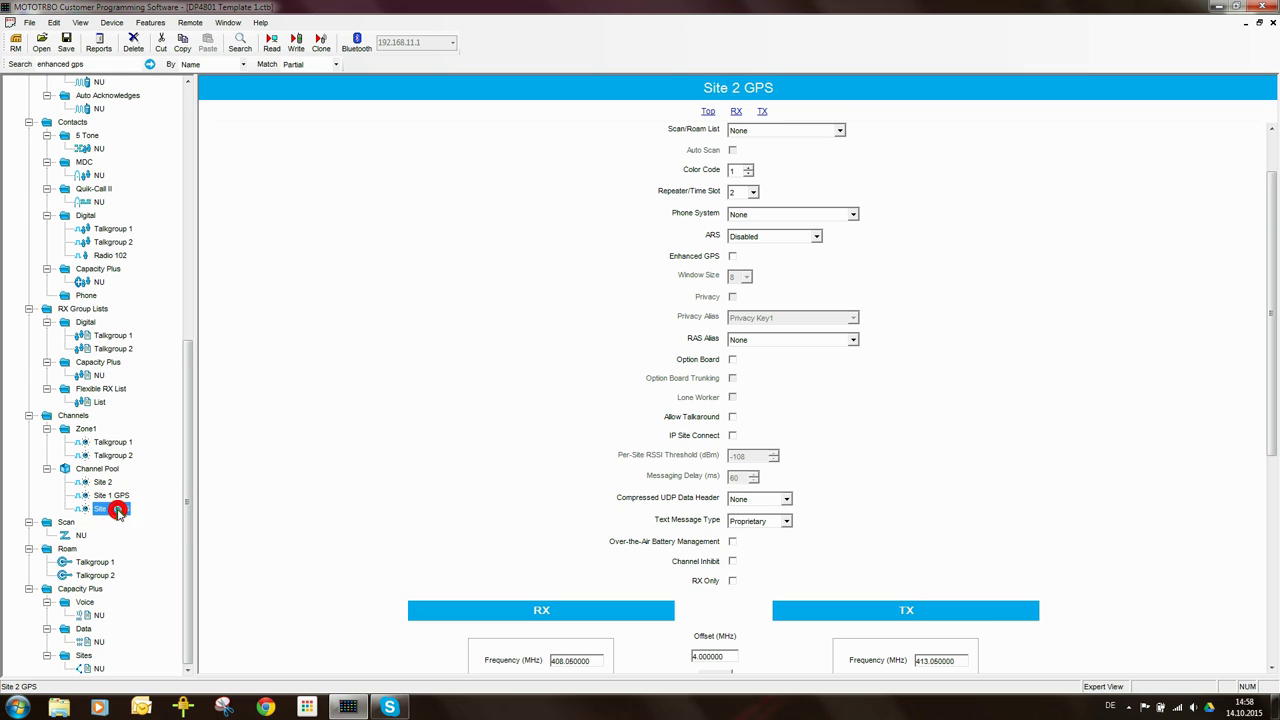
{"action": "left_click", "coordinate": [732, 256]}
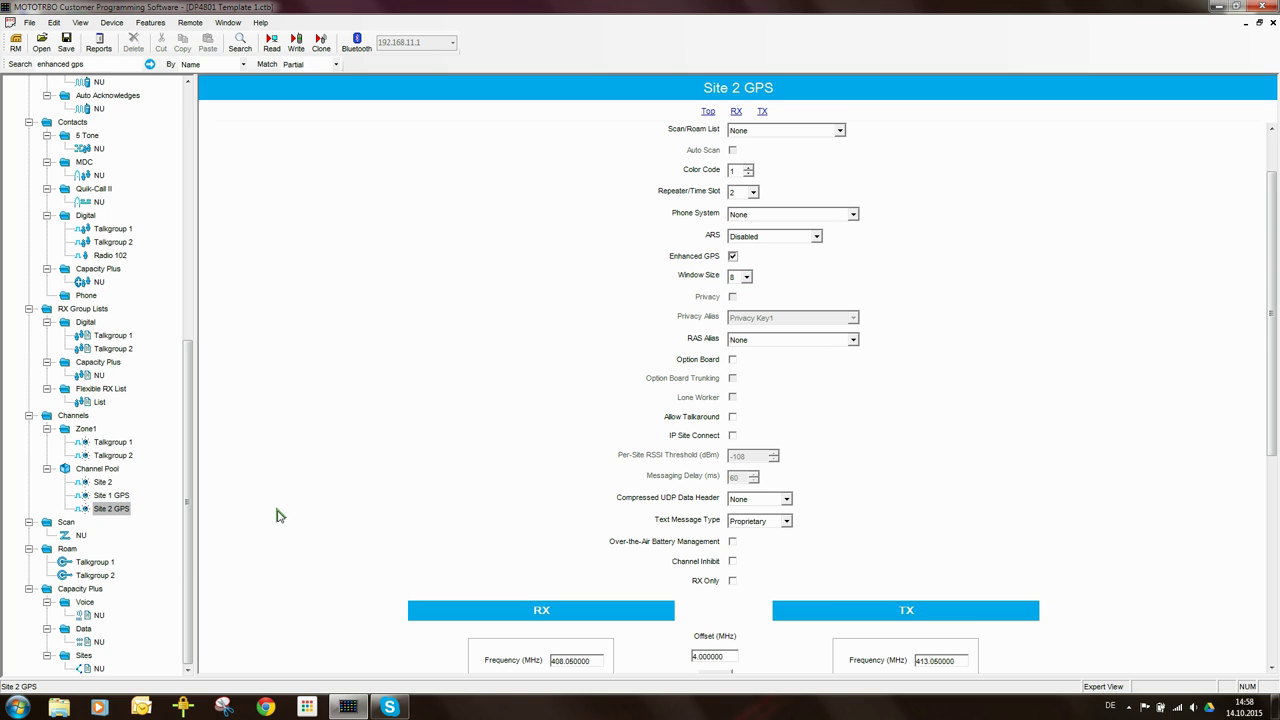
{"action": "left_click", "coordinate": [118, 496]}
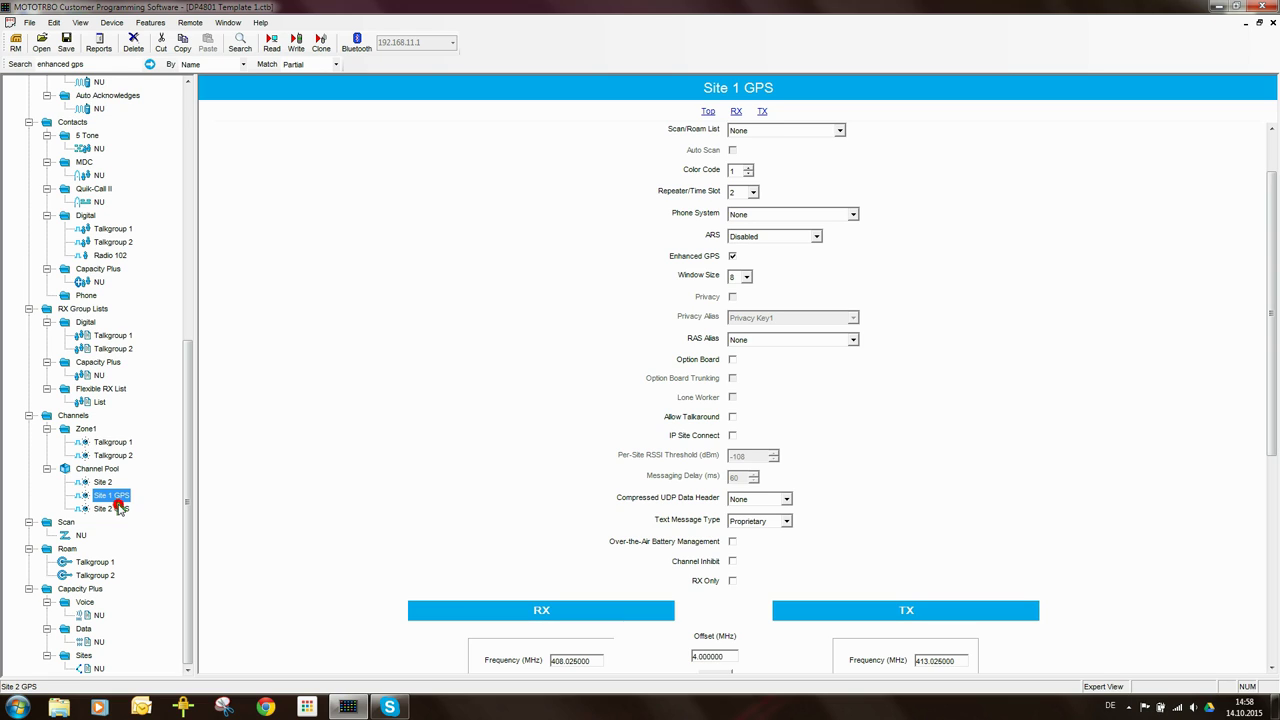
{"action": "left_click", "coordinate": [115, 508]}
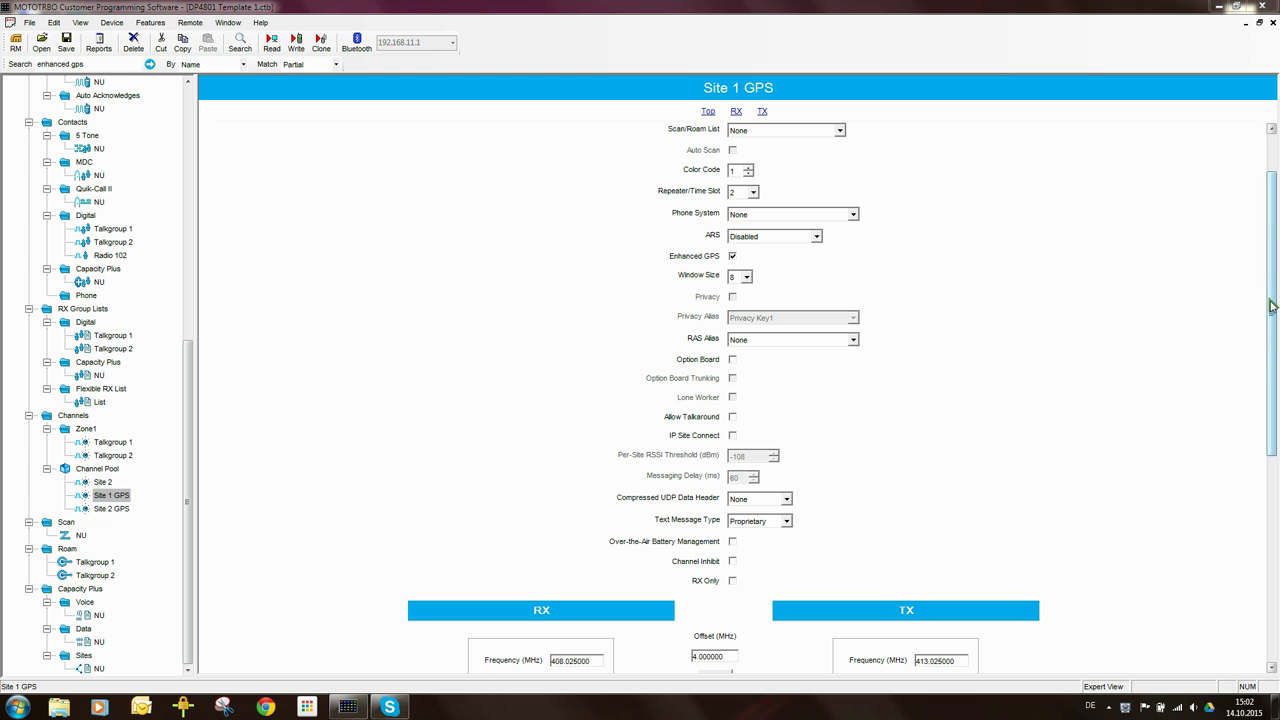
- Scroll down to the TX settings and tick CSBK Data on Site 1 GPS and Site 2 GPS
{"action": "left_click_drag", "start_coordinate": [1270, 287], "coordinate": [1276, 537]}
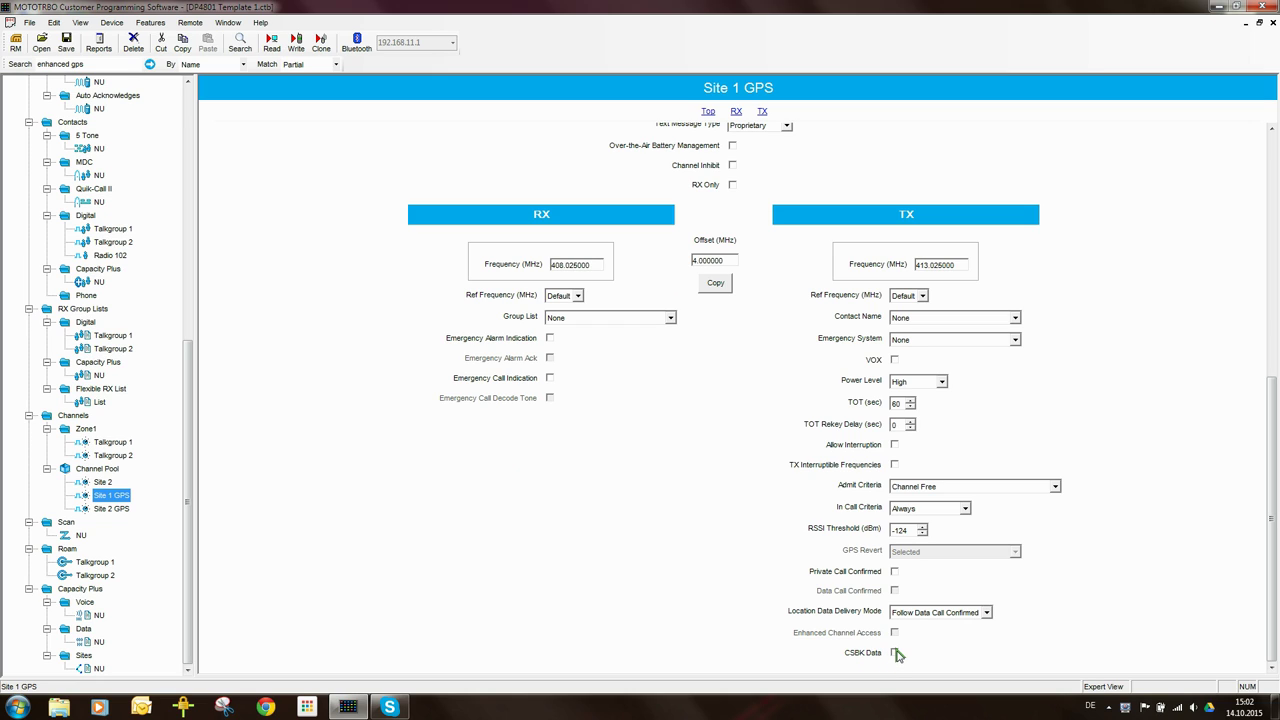
{"action": "left_click", "coordinate": [895, 652]}
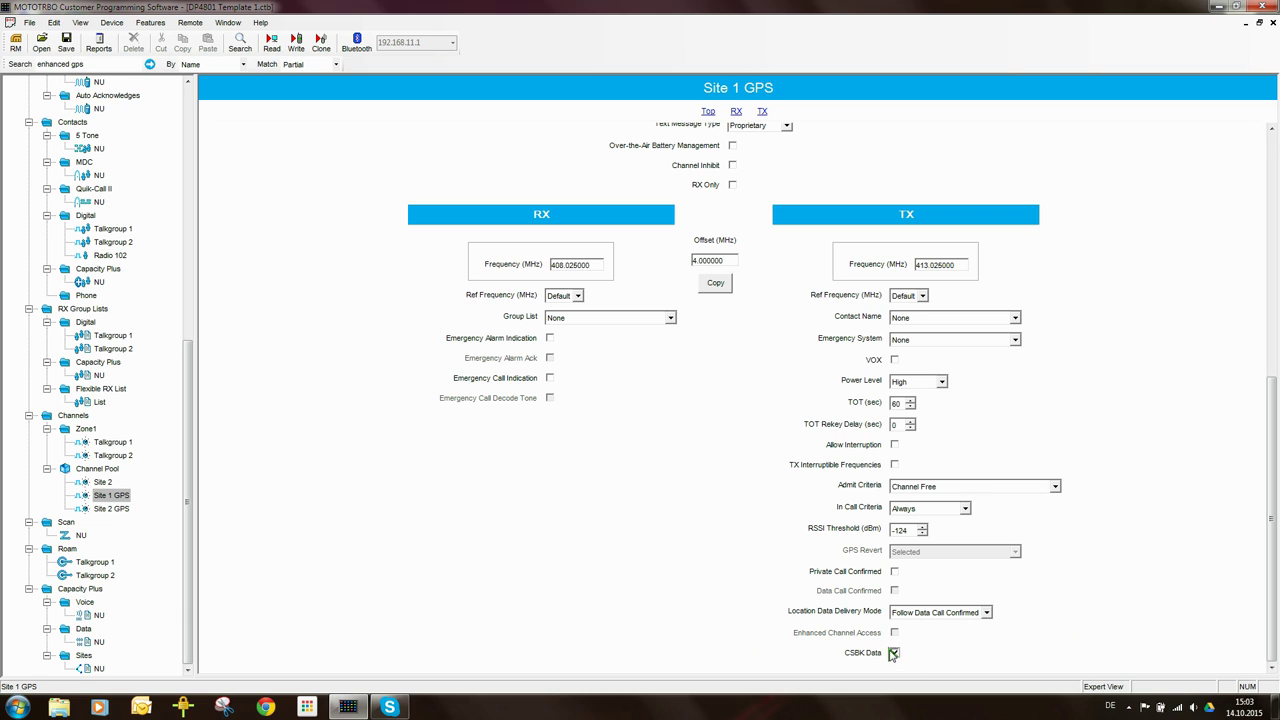
{"action": "left_click", "coordinate": [122, 508]}
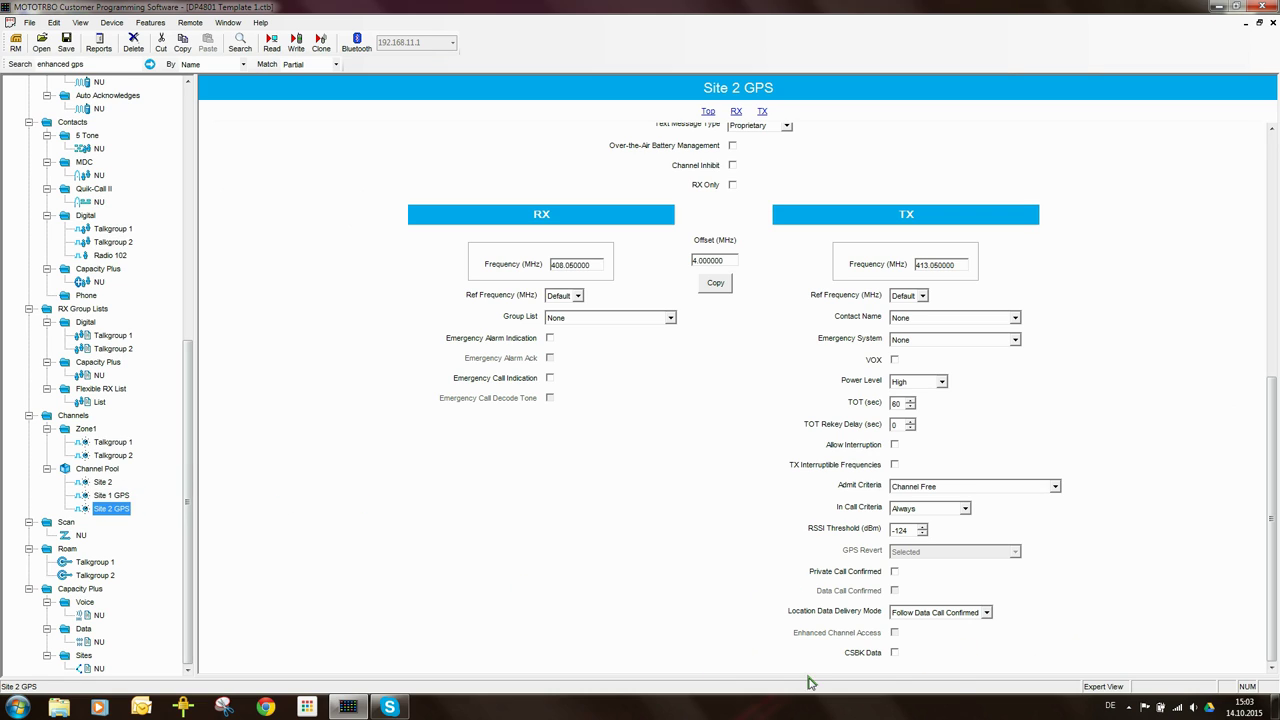
{"action": "left_click", "coordinate": [894, 652]}
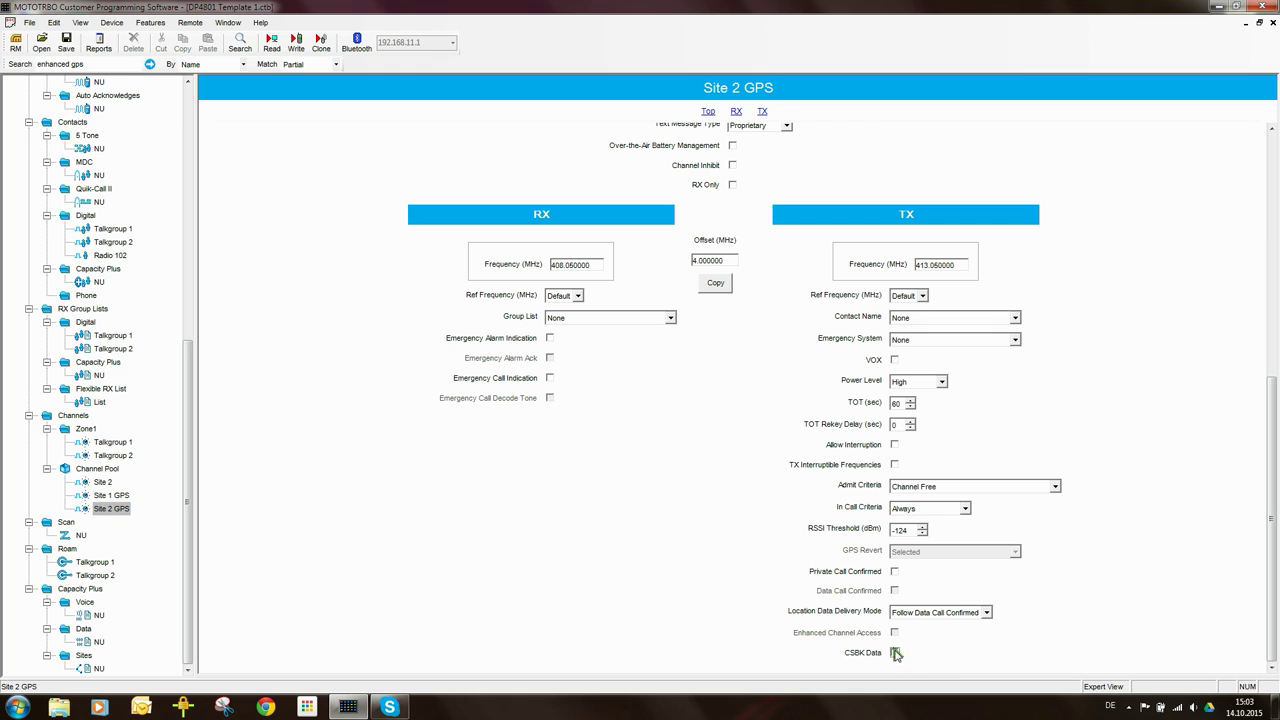
{"action": "left_click", "coordinate": [120, 495]}
{"action": "left_click", "coordinate": [116, 508]}
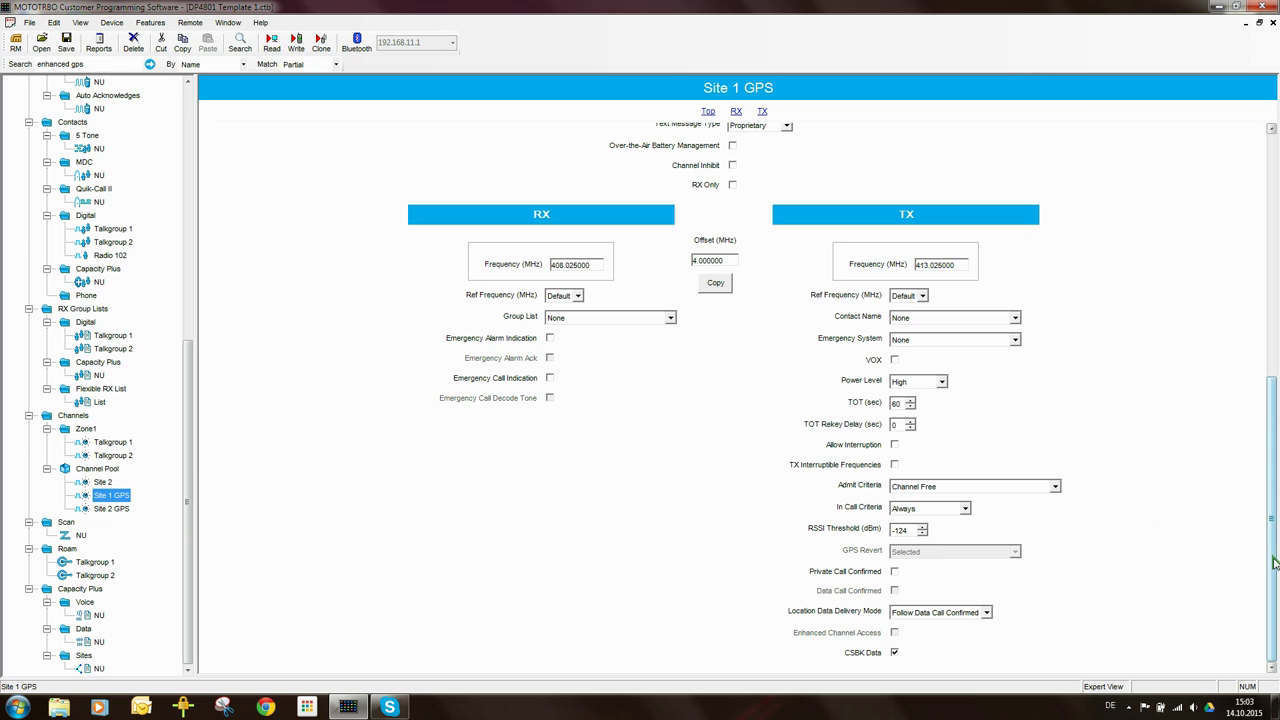
{"action": "left_click_drag", "start_coordinate": [1274, 563], "coordinate": [1276, 305]}
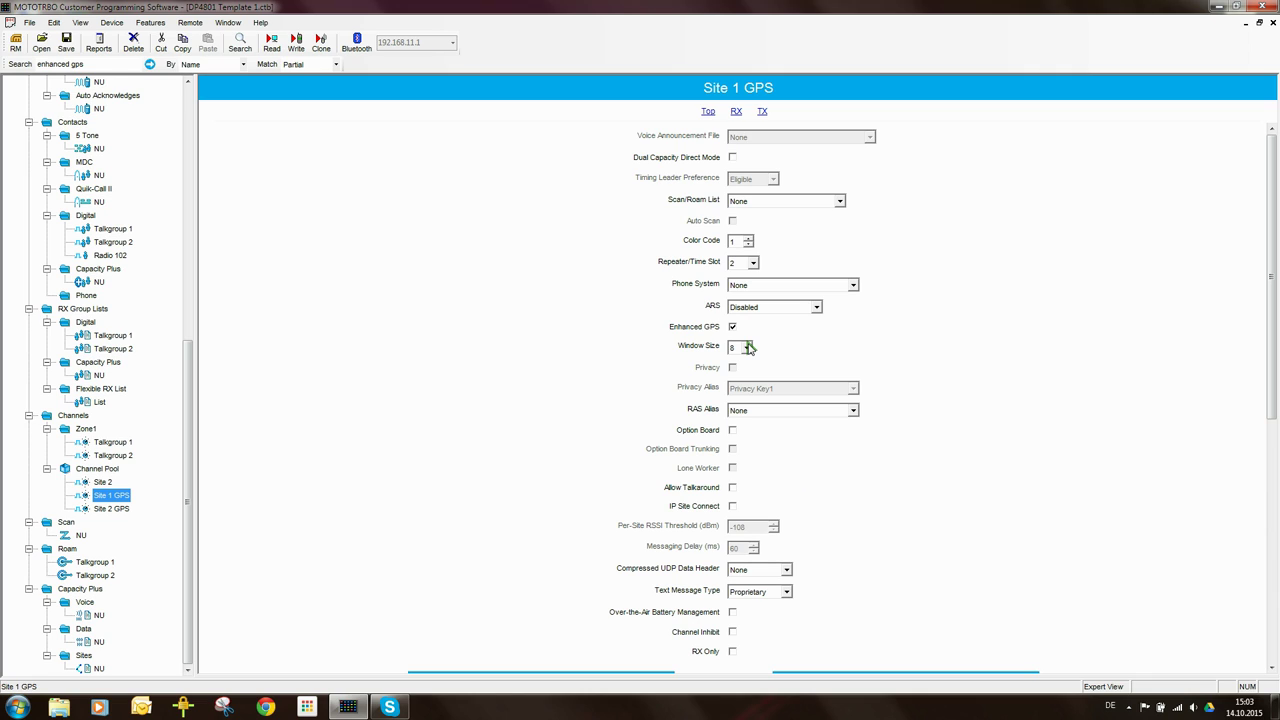
- Choose 1 in the Site 1 GPS Window Size dropdown, replacing 8
{"action": "left_click", "coordinate": [750, 347]}
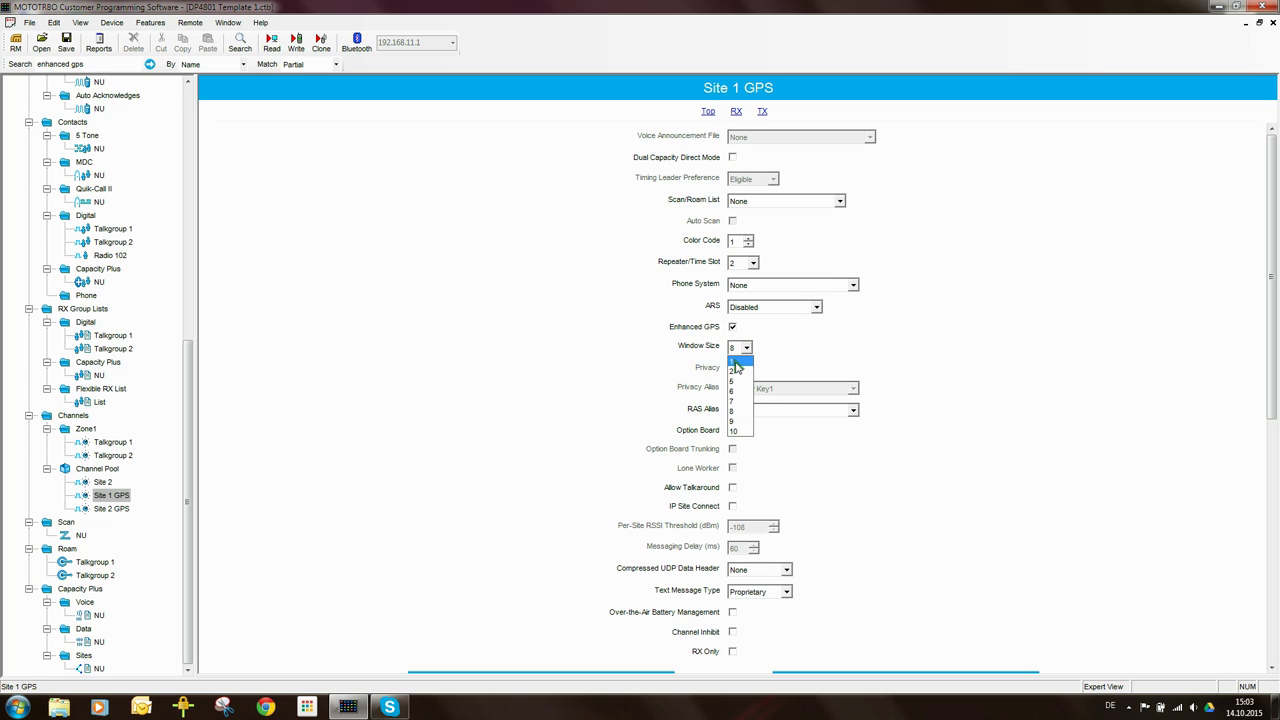
{"action": "left_click", "coordinate": [735, 362]}
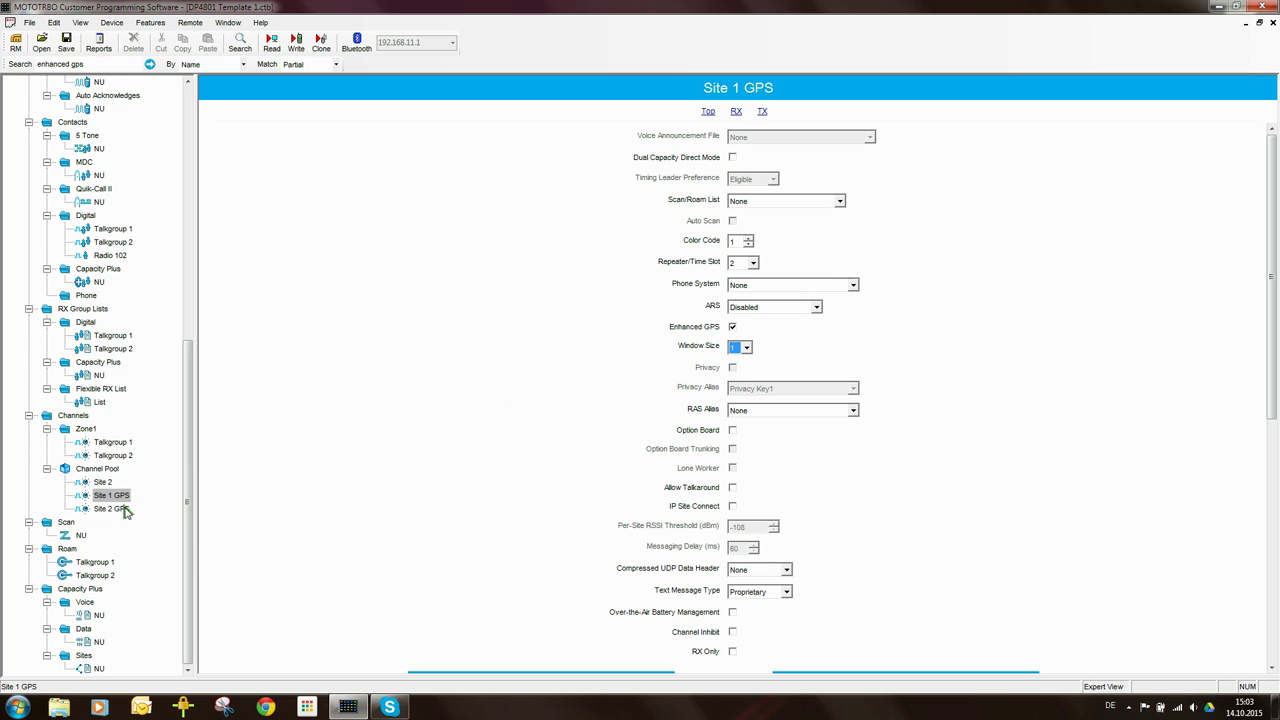